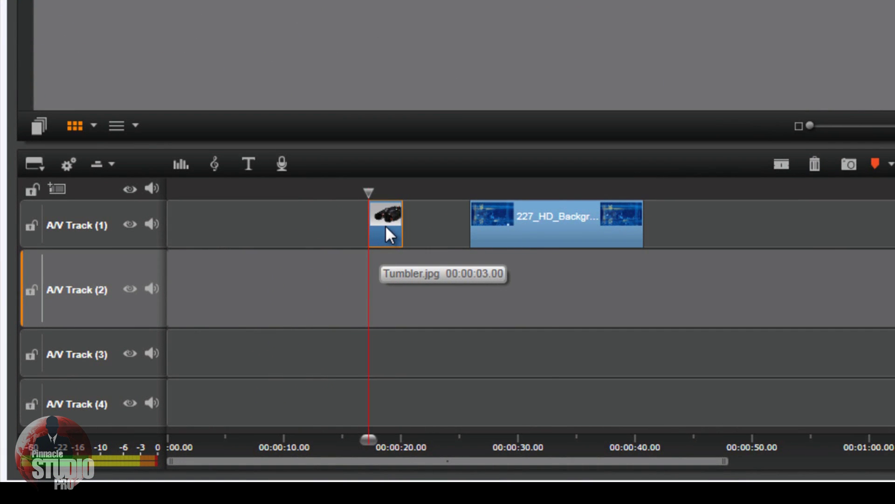
Open the Tumbler still in the Effects Editor and apply the 2D-3D Crop effect.
right_click(386, 227)
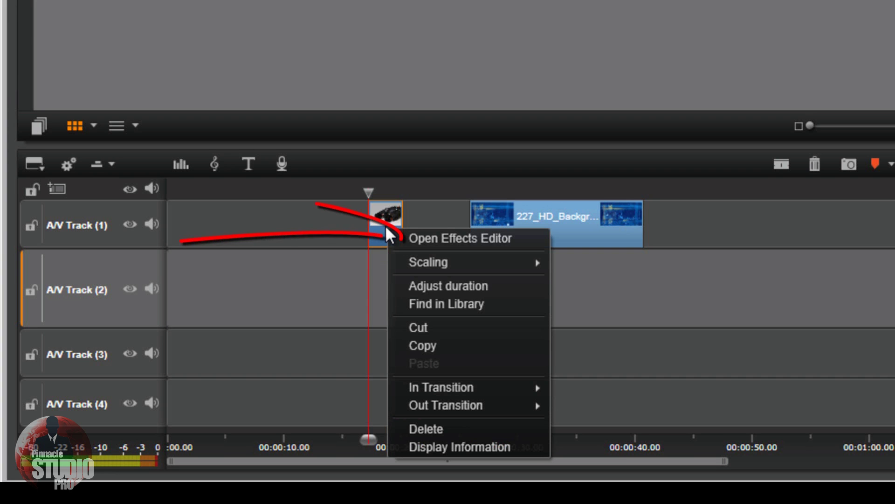
left_click(438, 237)
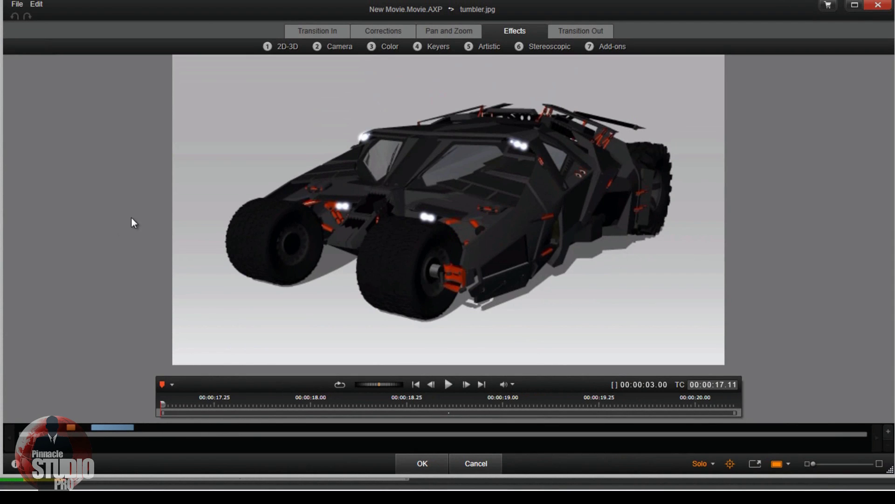
left_click(288, 47)
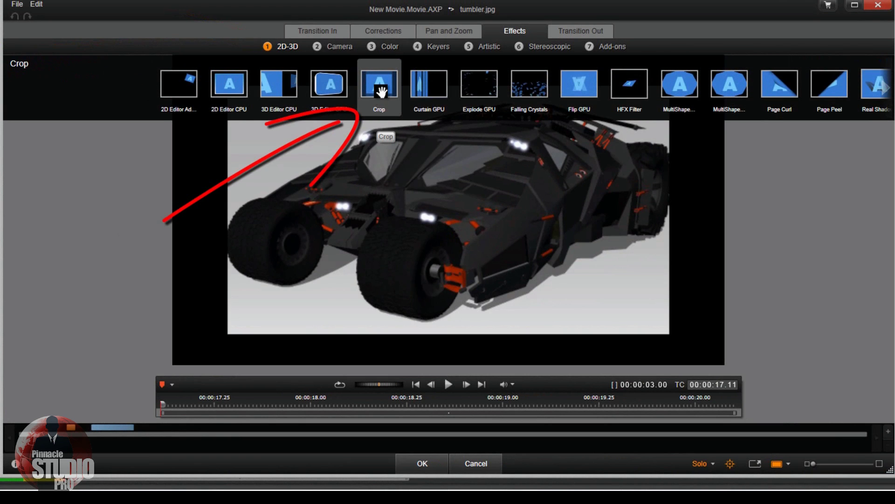
left_click_drag(382, 92, 429, 189)
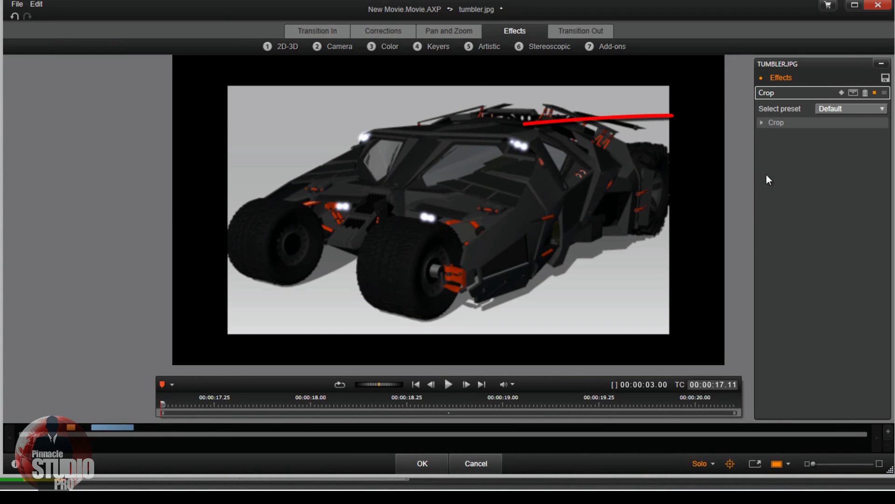
Set the Crop effect's Left and Right to 0, keeping Top and Bottom at 10%.
left_click(761, 124)
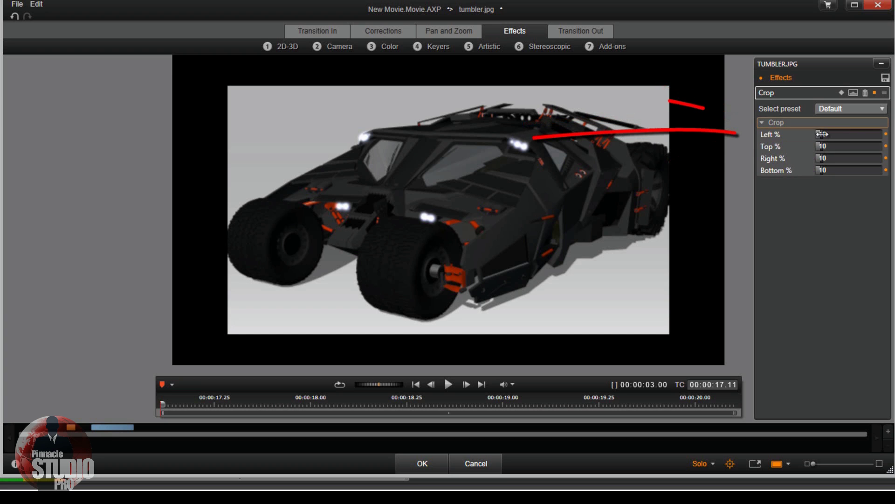
left_click_drag(818, 134, 795, 134)
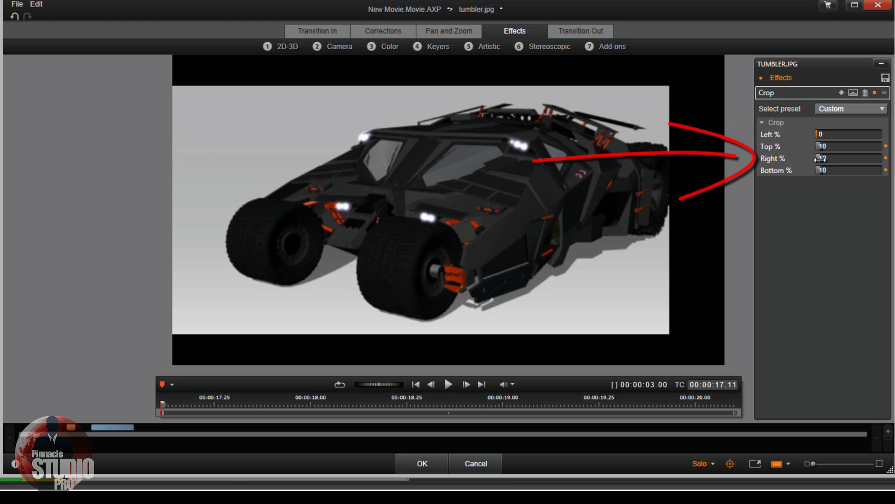
left_click_drag(819, 158, 797, 167)
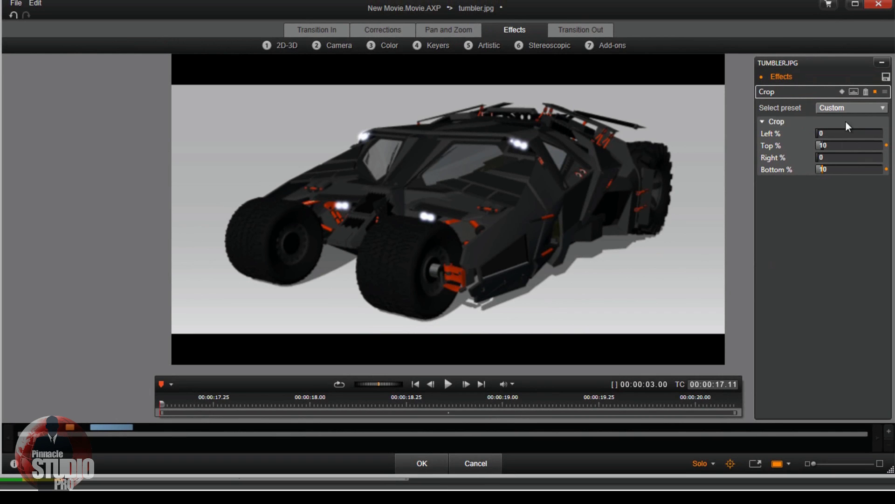
Swap the Crop effect for 2D Editor Advanced on the Tumbler still, set to No Preset.
left_click(865, 92)
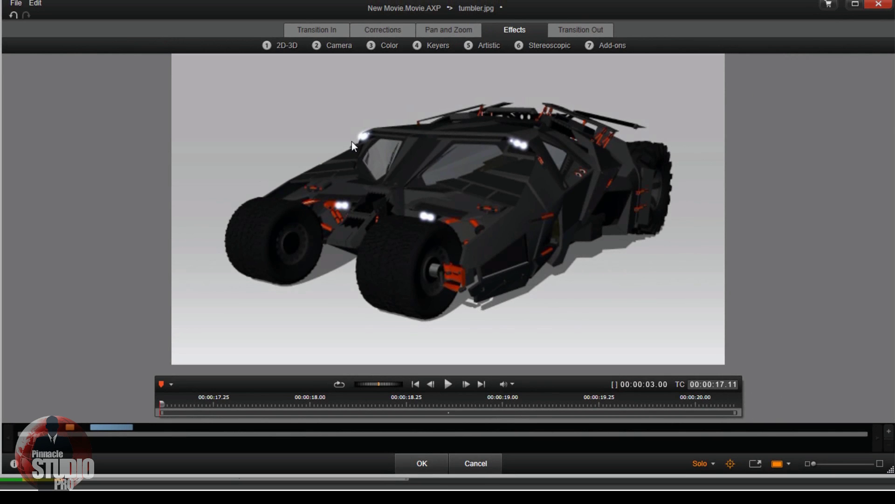
left_click(296, 43)
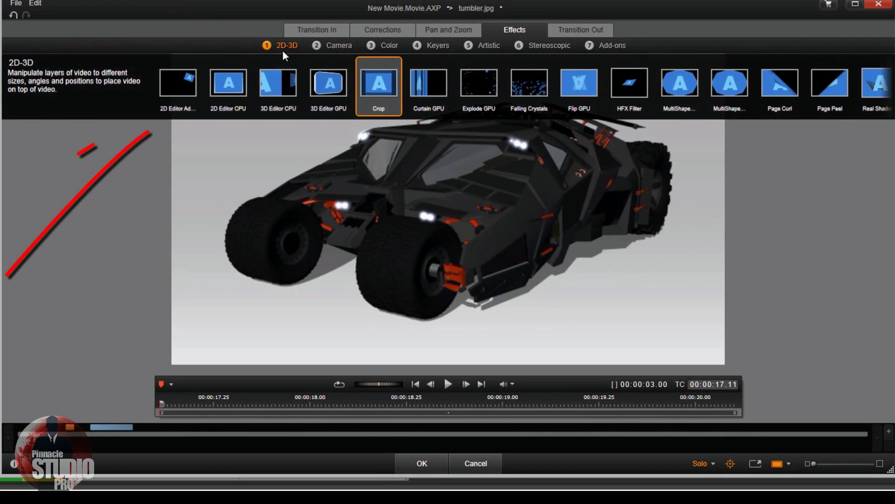
left_click(177, 83)
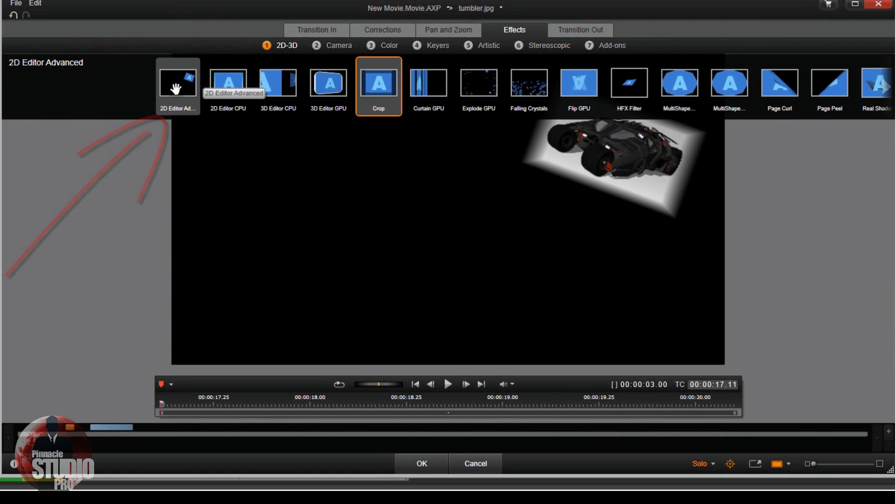
left_click(176, 89)
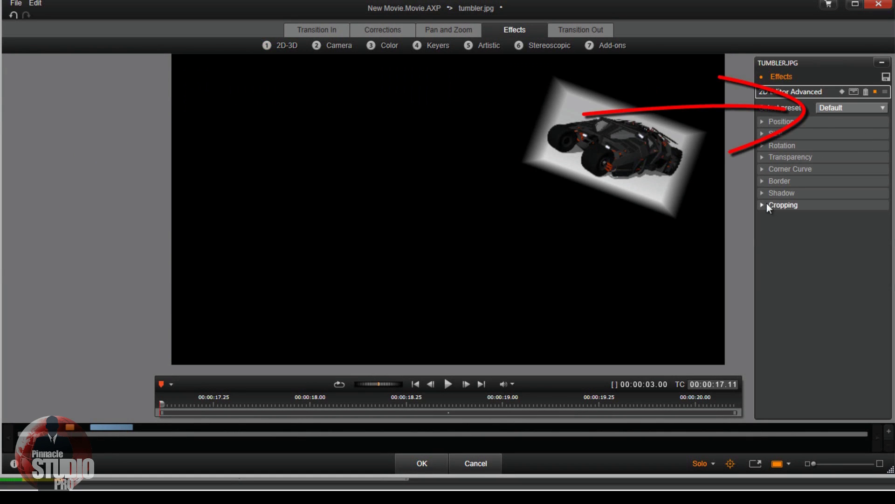
left_click(880, 107)
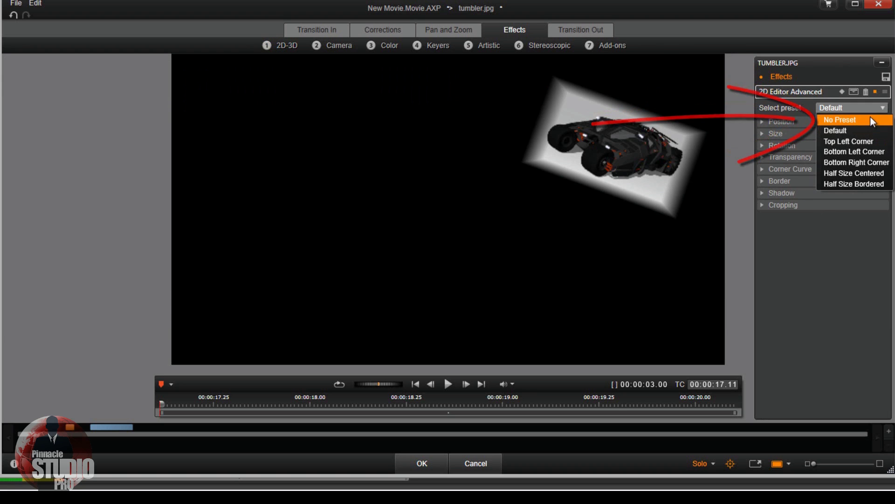
left_click(871, 117)
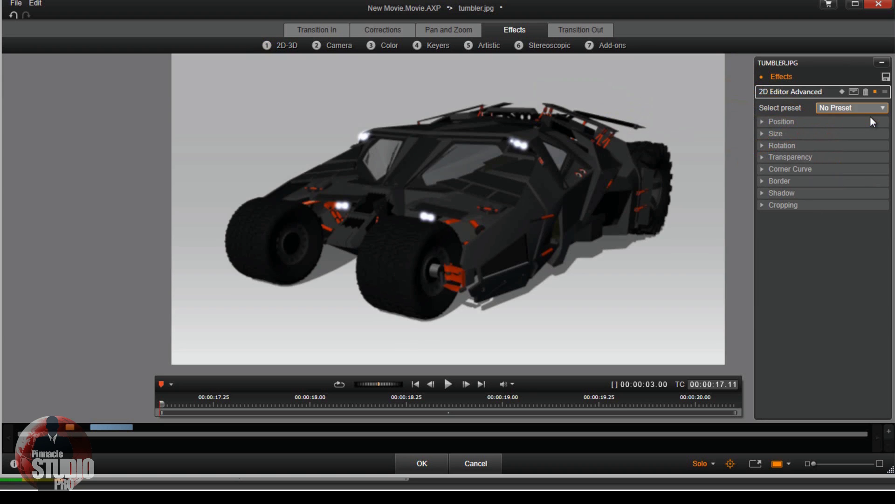
Set the 2D Editor Advanced Cropping Top % and Bottom % to 10.
left_click(762, 207)
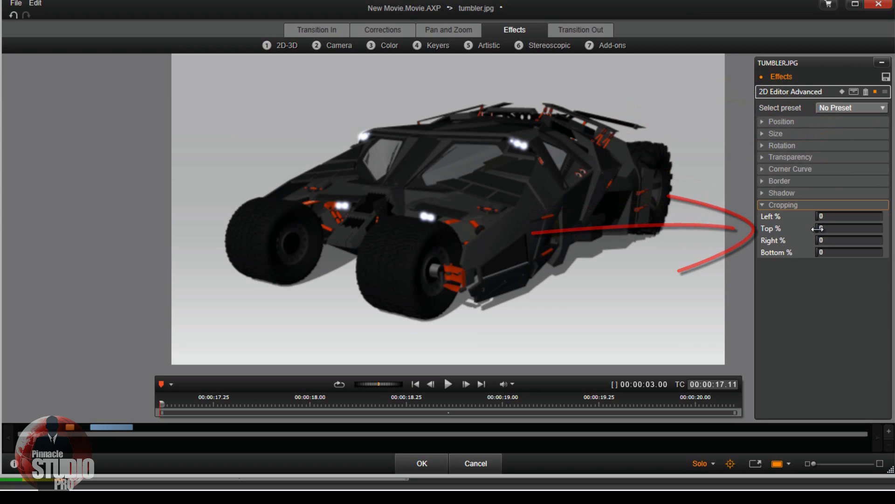
left_click_drag(817, 228, 824, 230)
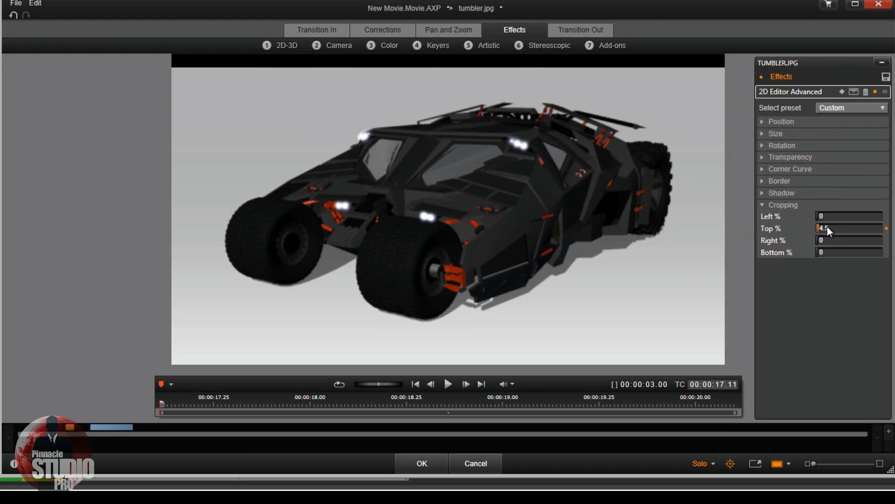
left_click(828, 227)
key("Return")
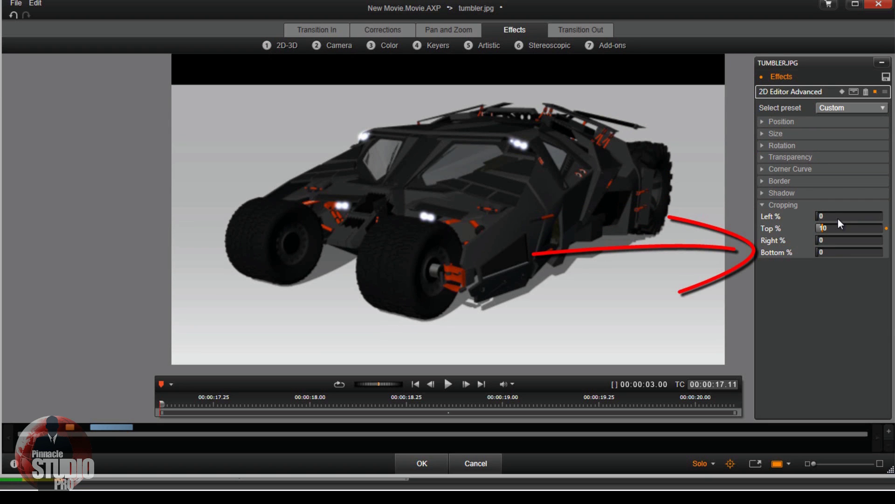
left_click(821, 253)
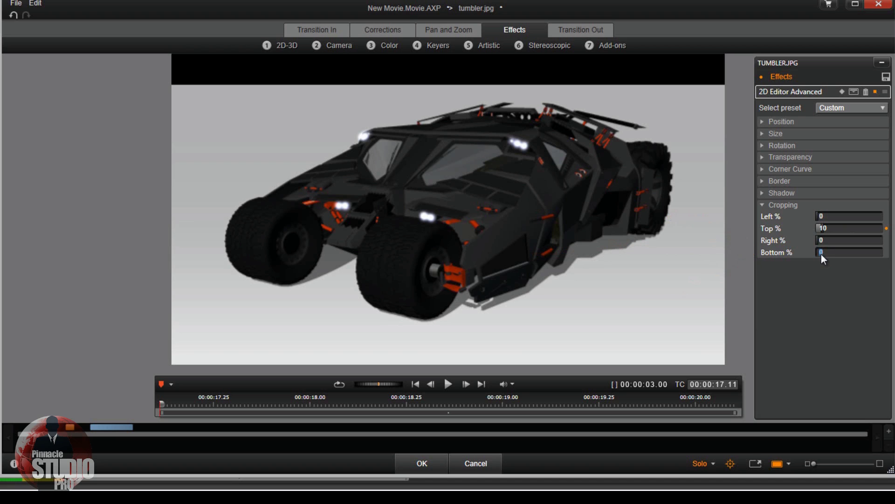
type("10")
key("Return")
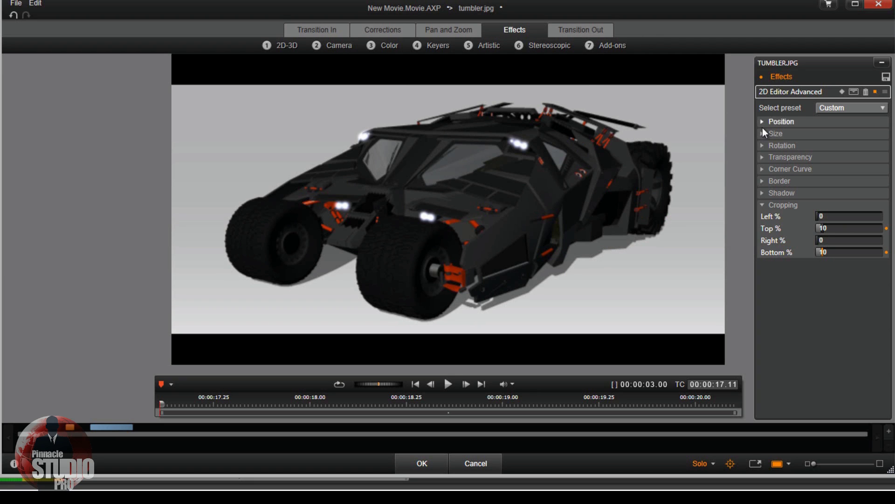
Remove the 2D Editor Advanced effect and open the Corrections crop tool.
left_click(865, 92)
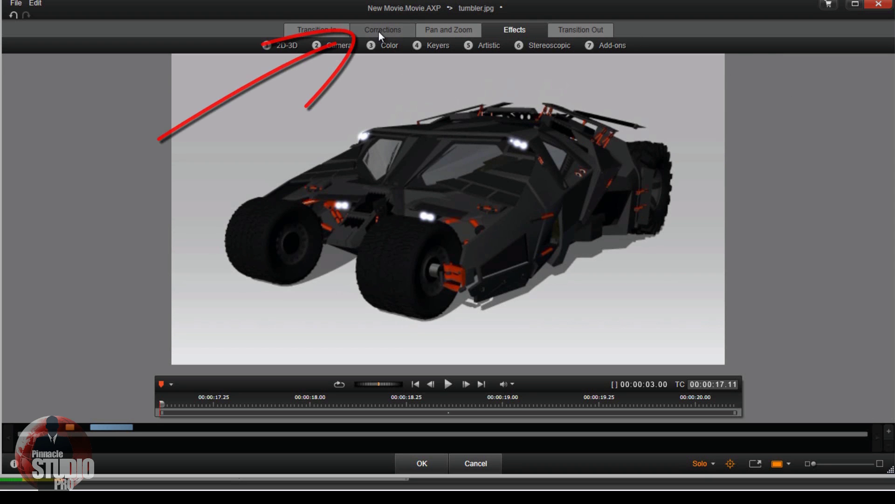
left_click(373, 45)
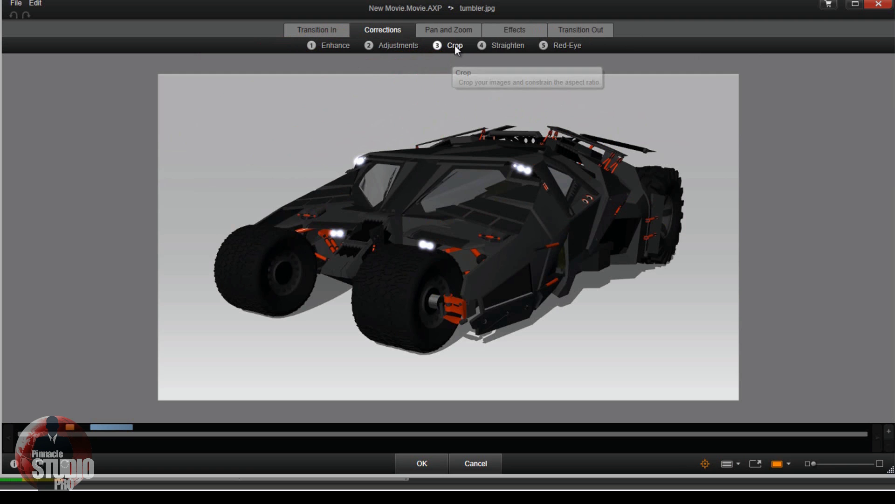
left_click(454, 46)
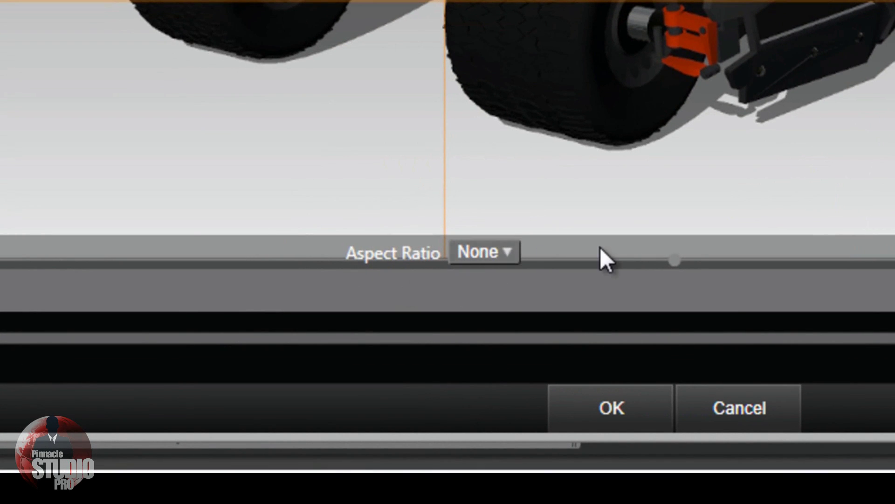
Try 4:3 and then 16:9 crop aspect ratios, resizing the crop box each time.
left_click(506, 253)
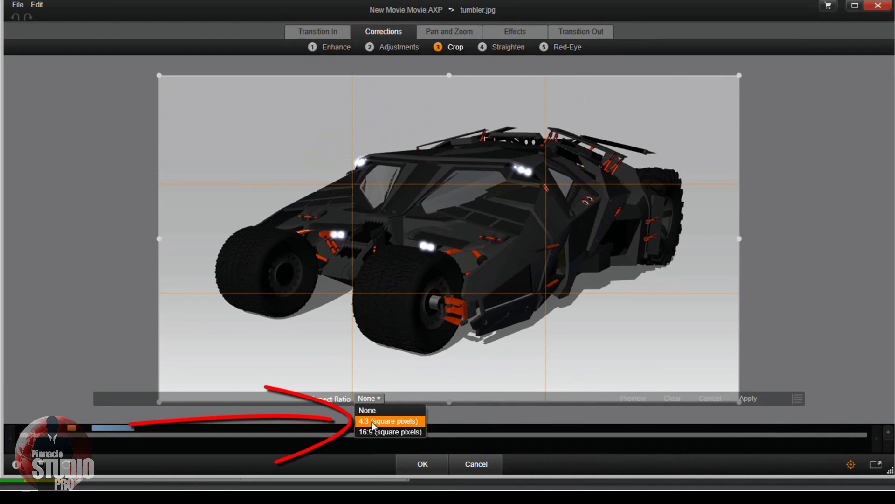
left_click(371, 422)
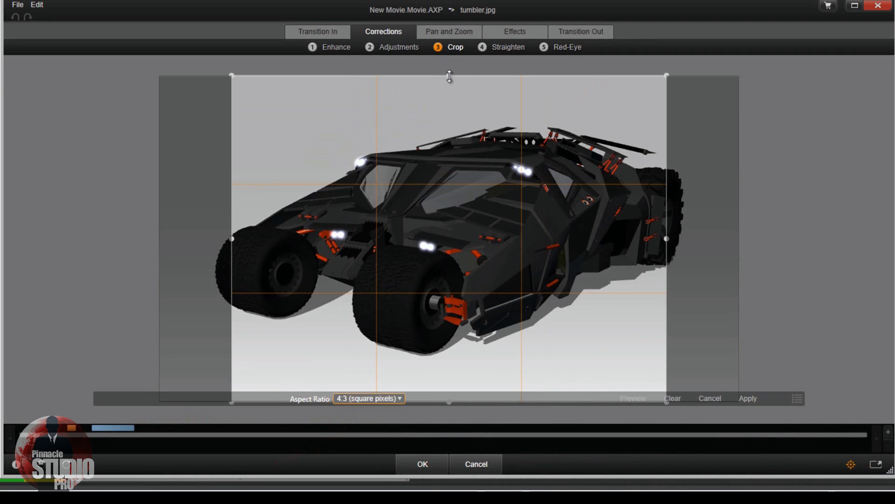
mouse_move(449, 76)
left_mouse_down()
mouse_move(452, 155)
mouse_move(461, 78)
left_mouse_up()
left_click(400, 400)
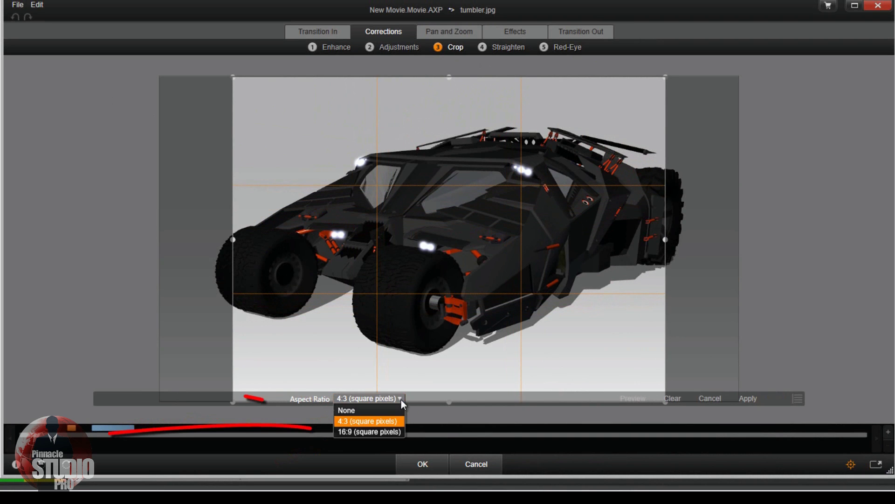
left_click(381, 431)
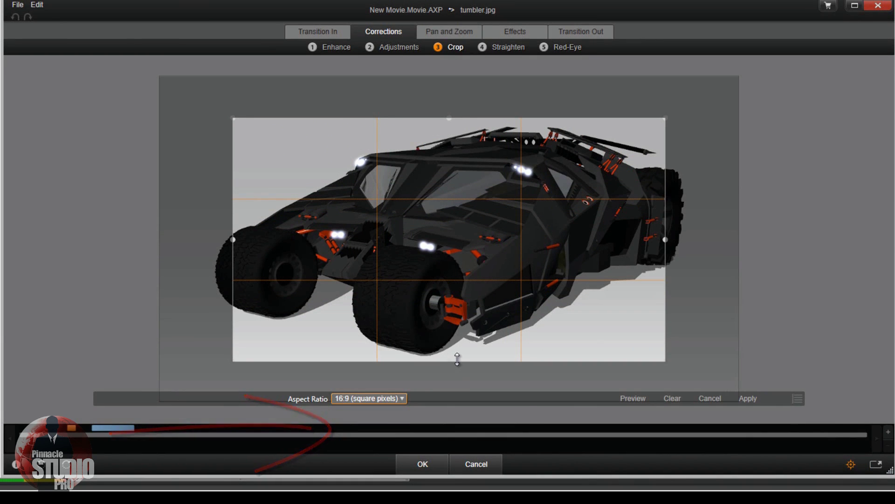
mouse_move(457, 359)
left_mouse_down()
mouse_move(450, 320)
mouse_move(449, 341)
left_mouse_up()
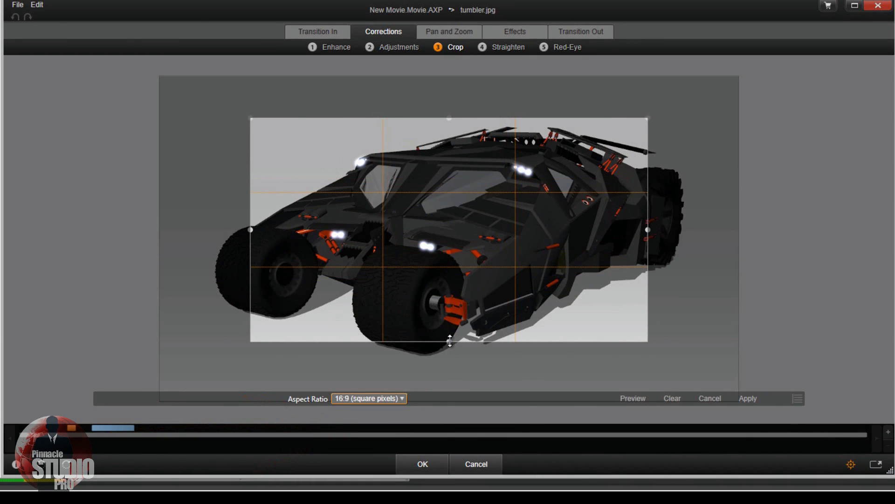
left_click_drag(450, 342, 449, 362)
With Aspect Ratio None, trim equal strips off the photo's top and bottom and apply the crop.
left_click(403, 398)
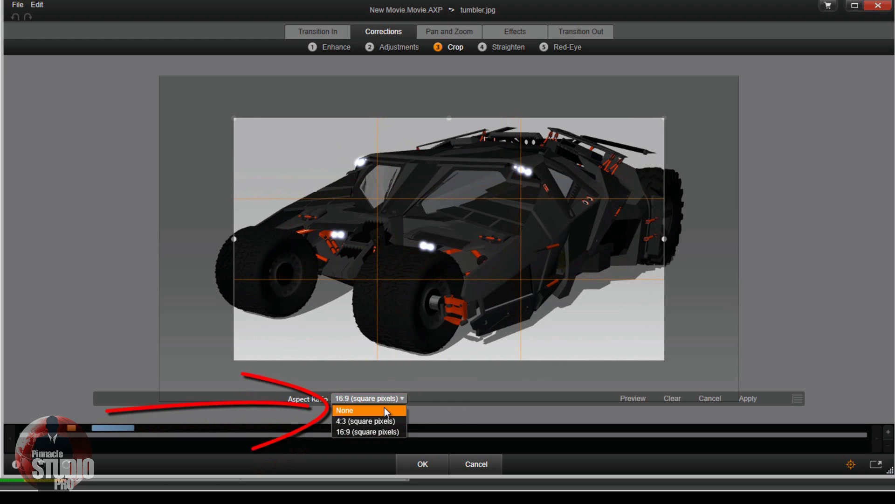
left_click(384, 407)
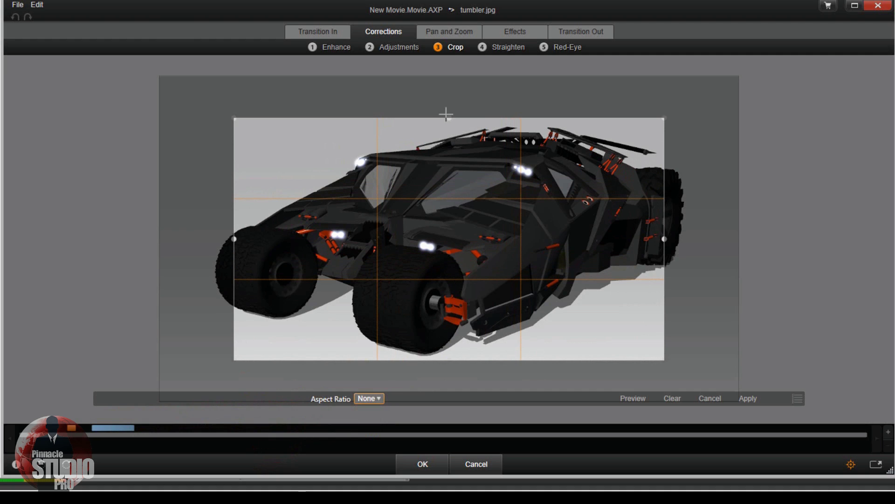
left_click_drag(448, 120, 449, 81)
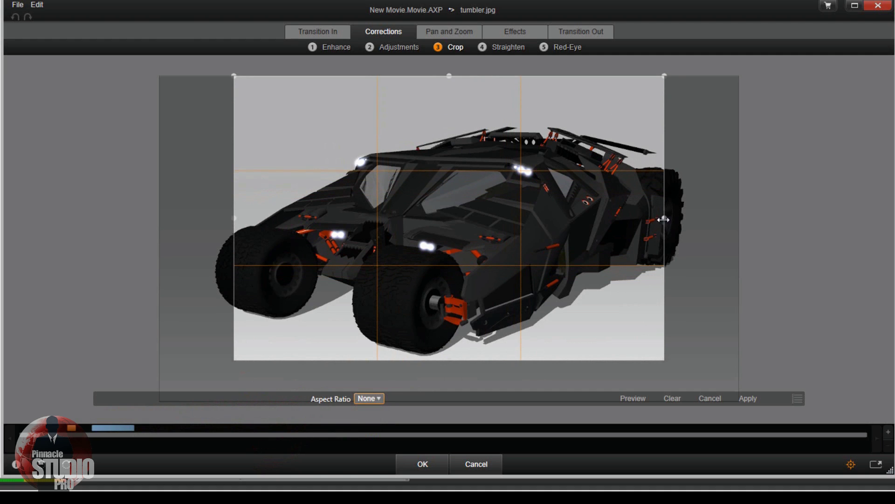
left_click_drag(663, 220, 739, 220)
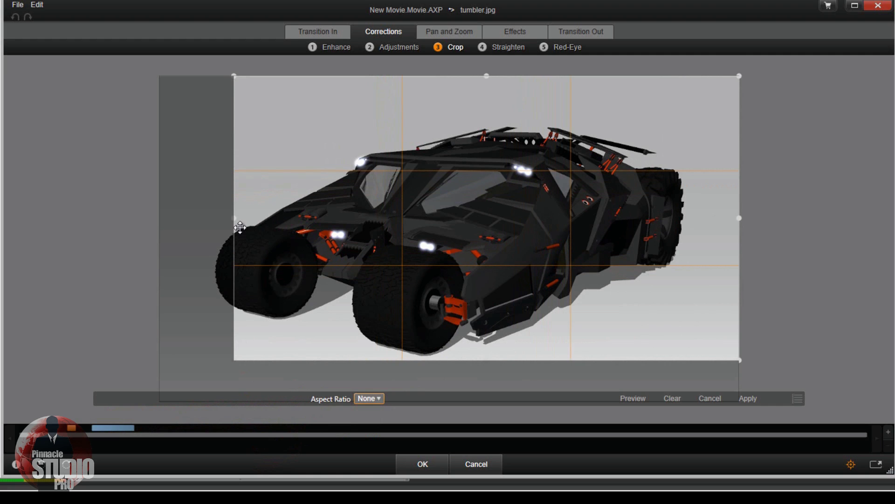
left_click_drag(234, 218, 159, 218)
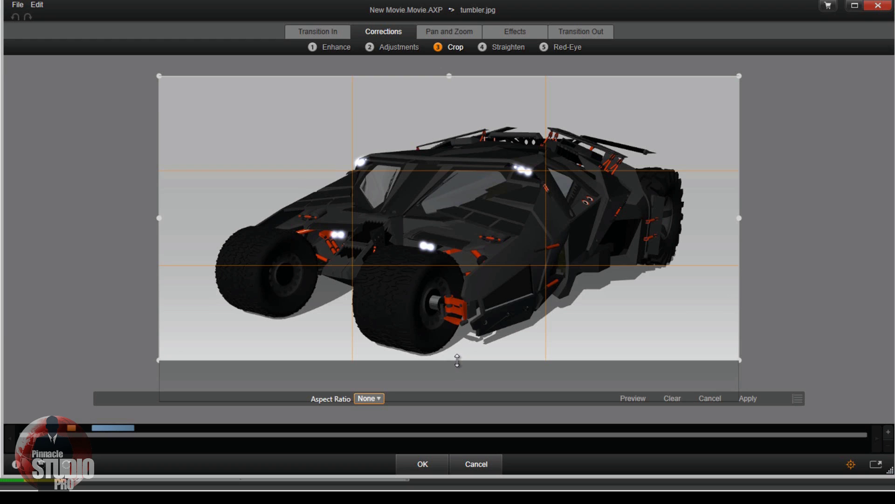
left_click_drag(458, 360, 457, 402)
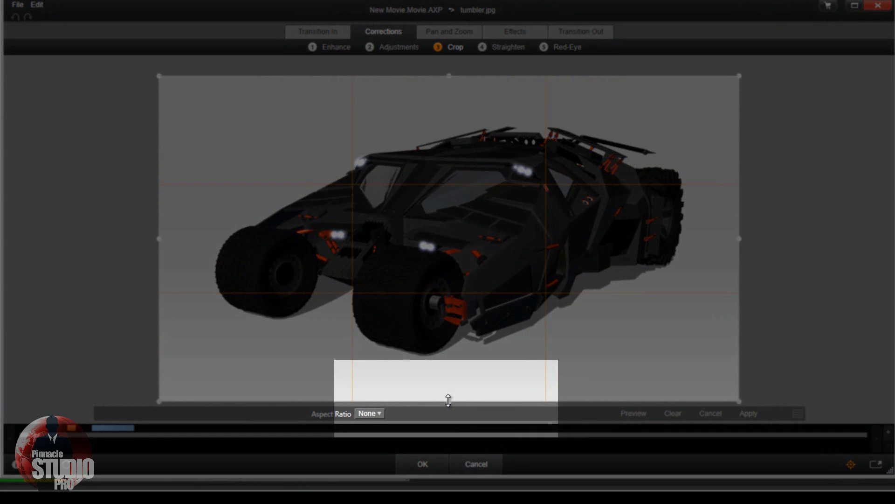
left_click_drag(448, 399, 446, 369)
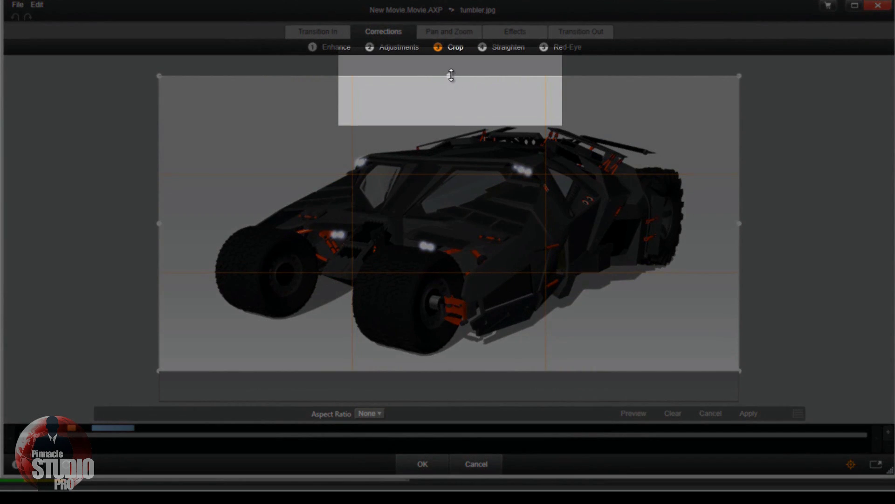
left_click_drag(448, 77, 455, 108)
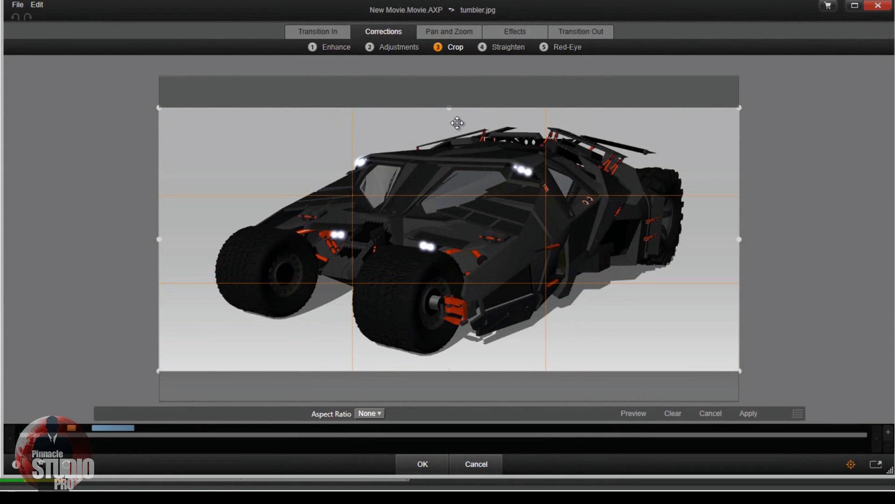
left_click(421, 464)
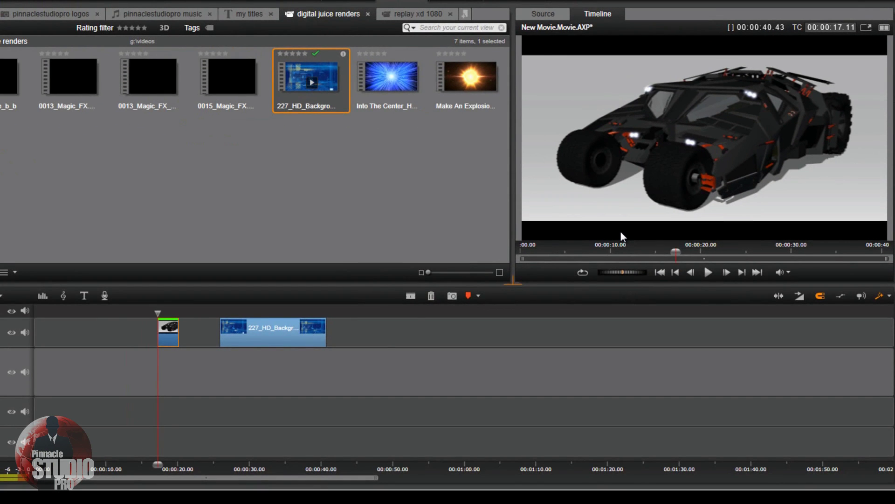
Select the 227_HD_Background2.mov clip and scrub the playhead to a mid-clip frame.
left_click(275, 331)
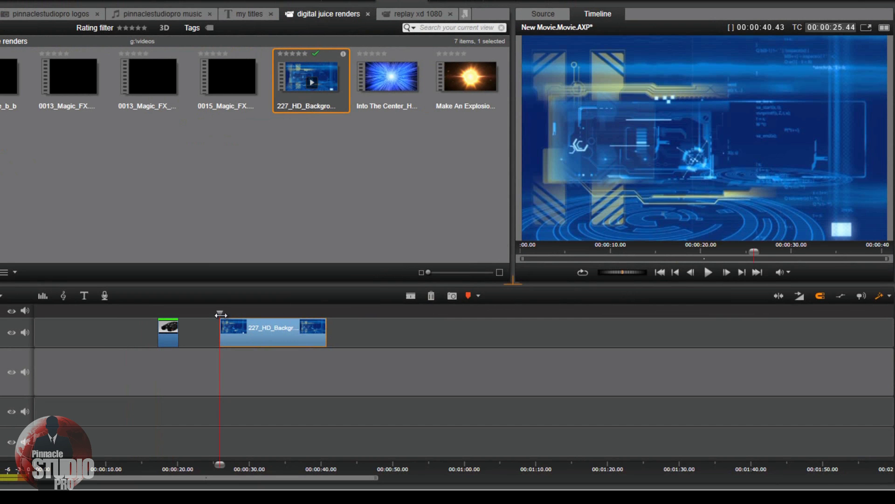
left_click_drag(219, 311, 284, 343)
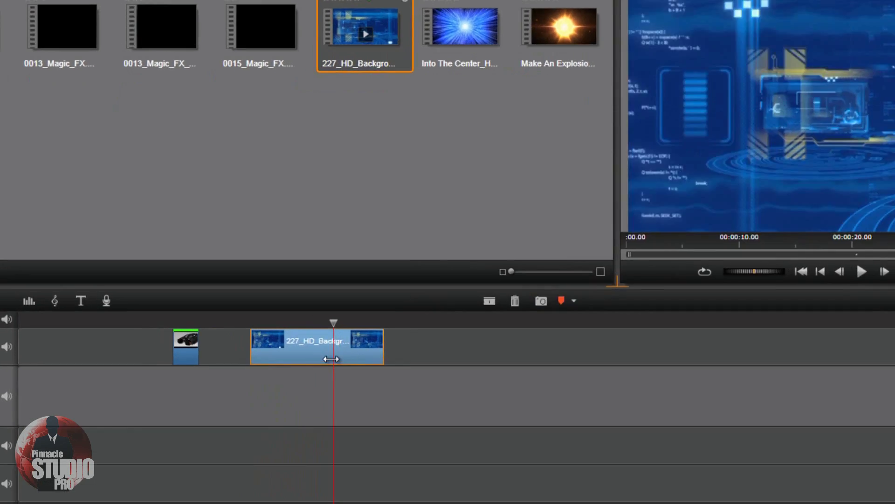
left_click_drag(331, 359, 316, 353)
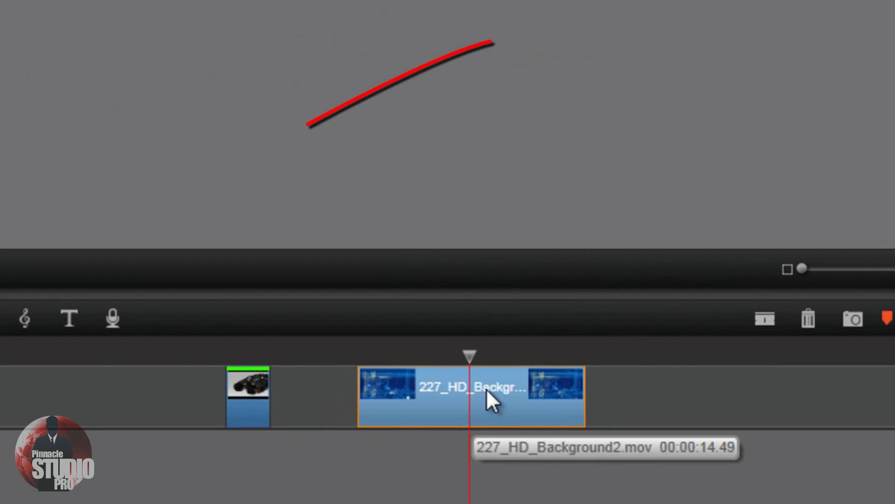
Open the background clip in the Effects Editor and add the 2D-3D Crop effect.
right_click(487, 398)
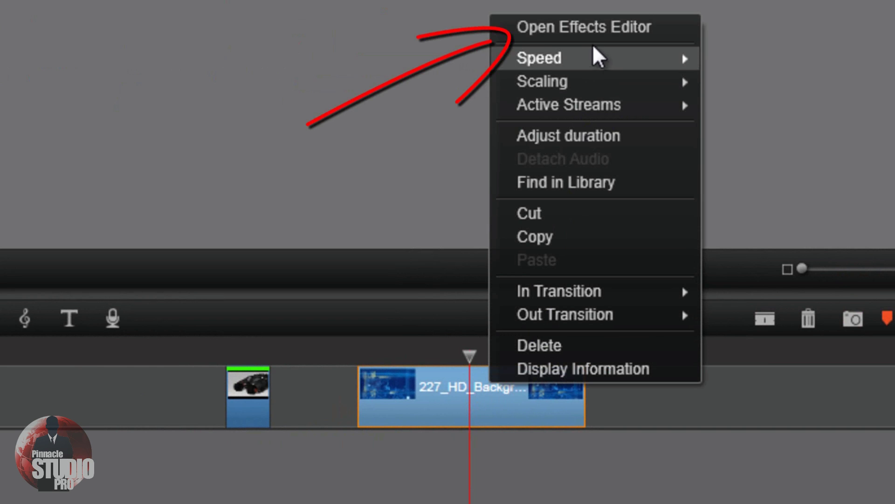
left_click(591, 30)
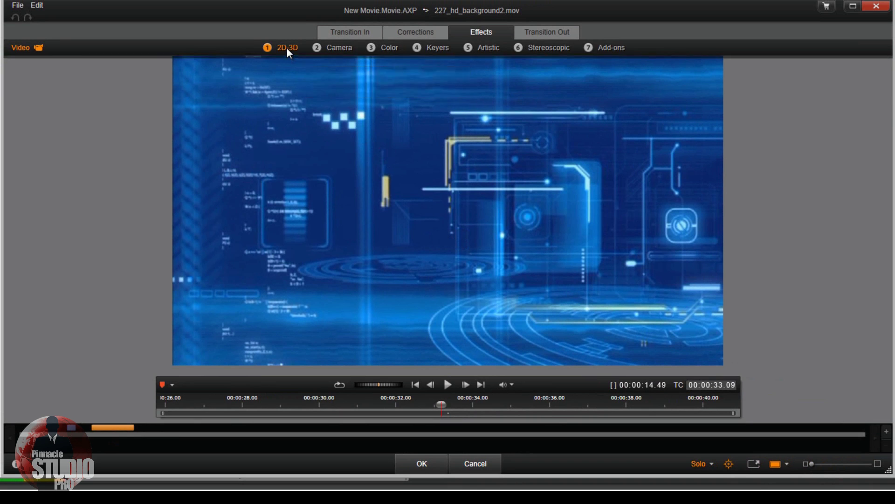
left_click(286, 48)
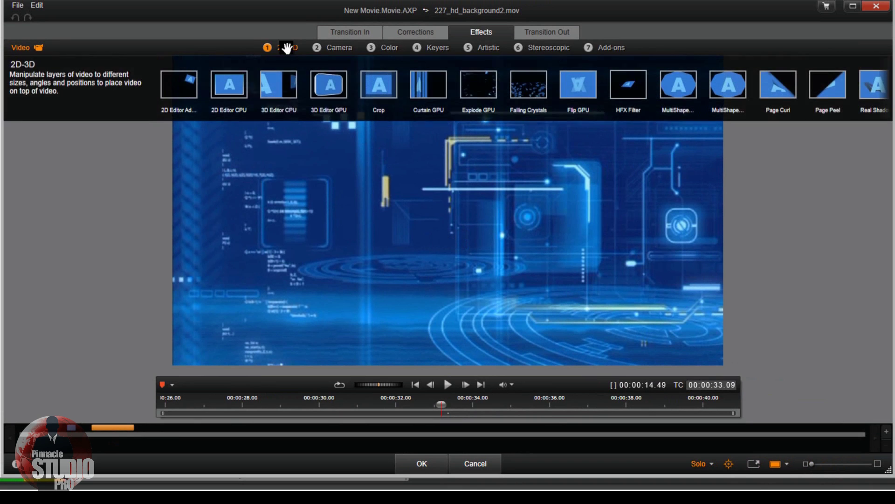
left_click(377, 90)
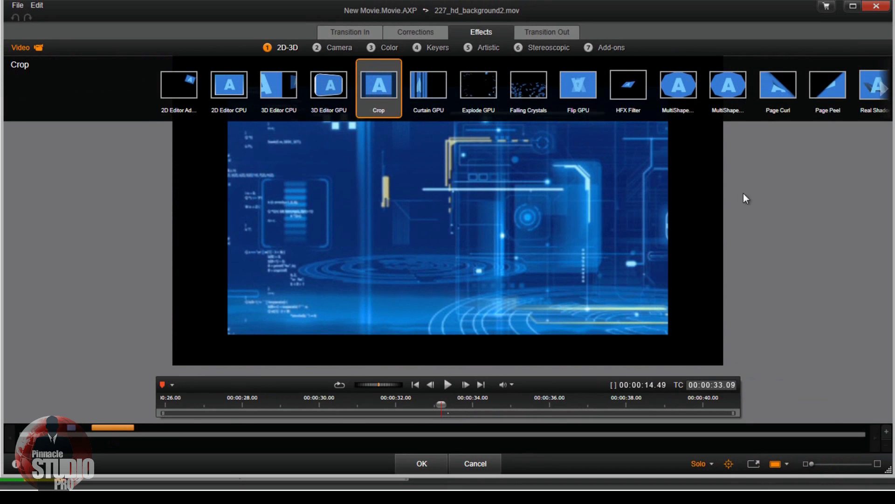
Drag the Crop effect's Left % and Right % to 0, leaving 10% top and bottom.
left_click(760, 124)
left_click_drag(818, 136, 787, 131)
left_click_drag(818, 159, 793, 158)
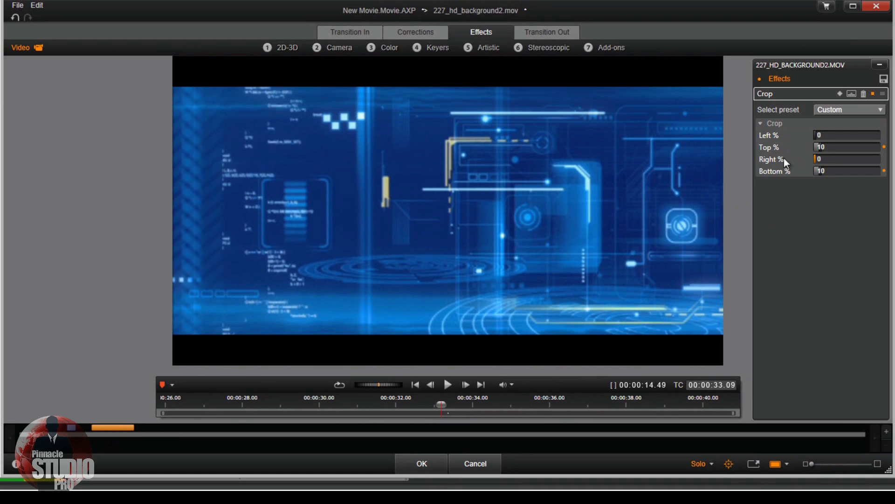
Swap the clip's Crop effect for 2D Editor Advanced set to No Preset.
left_click(863, 94)
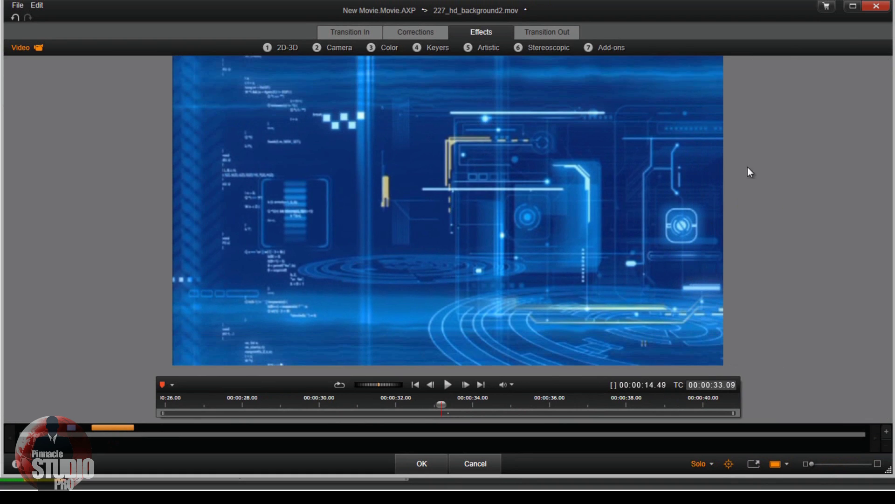
left_click(292, 49)
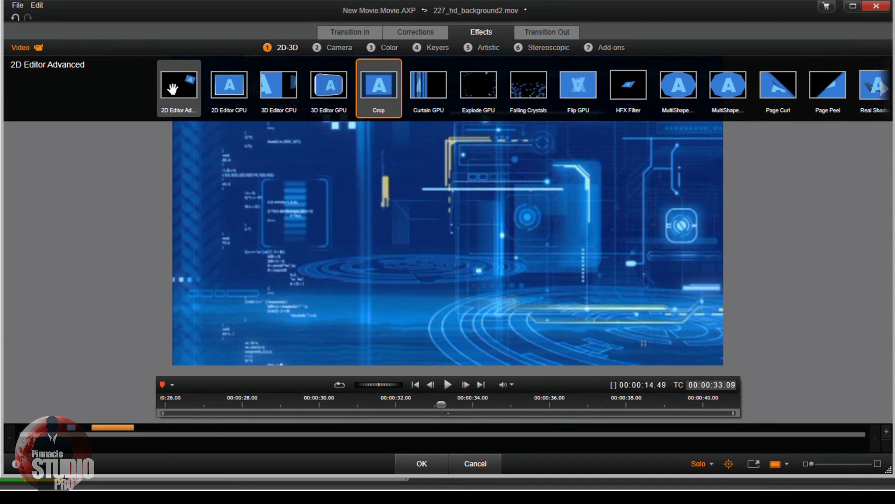
left_click(172, 89)
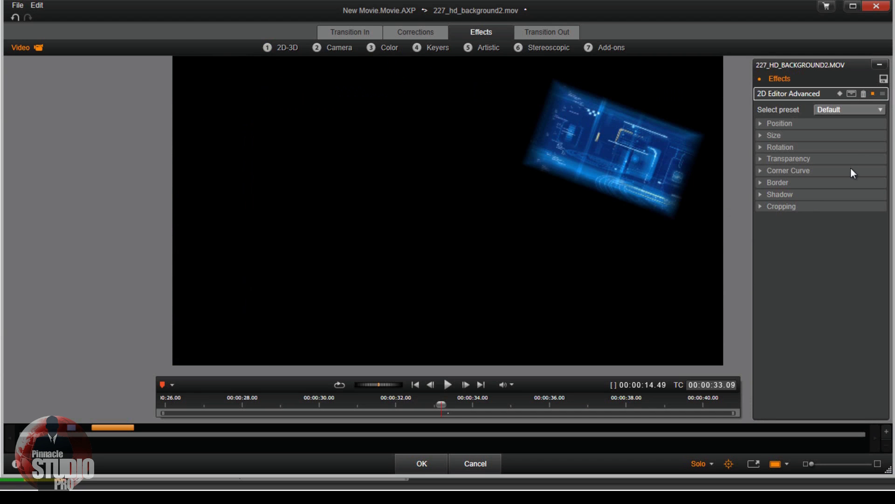
left_click(880, 111)
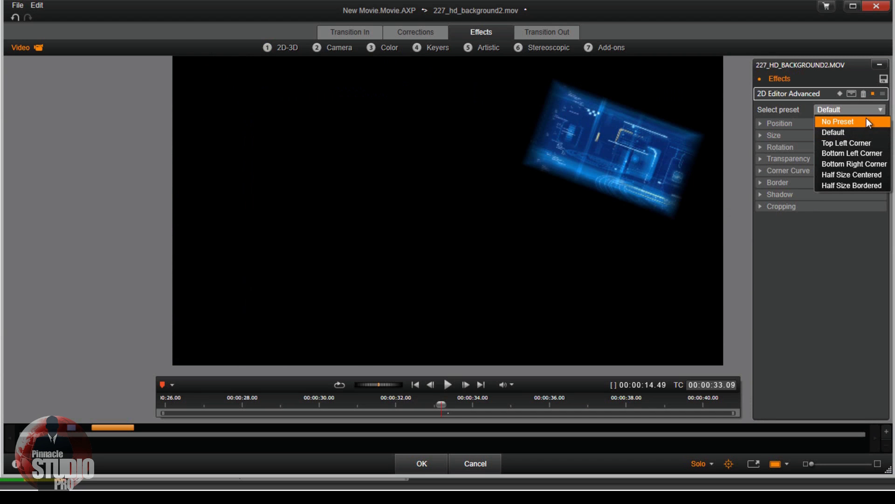
left_click(866, 121)
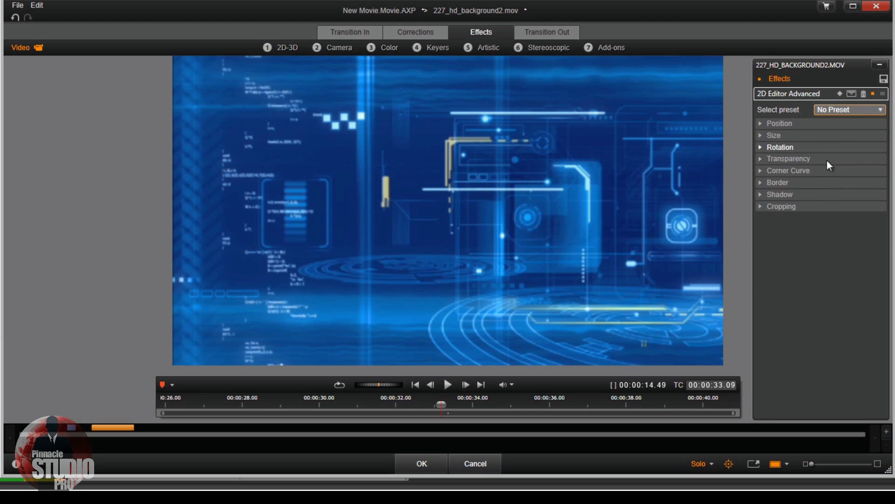
Enter 10 for both Top % and Bottom % under Cropping.
left_click(760, 206)
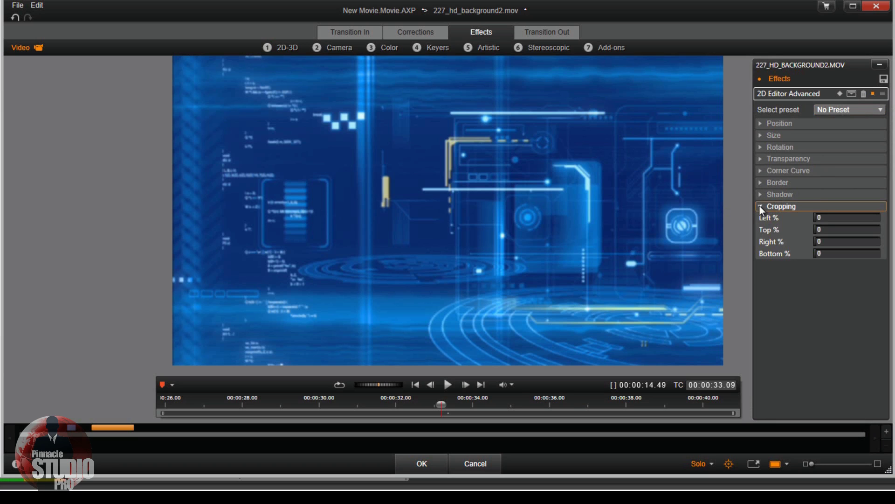
left_click_drag(818, 229, 824, 230)
left_click(826, 229)
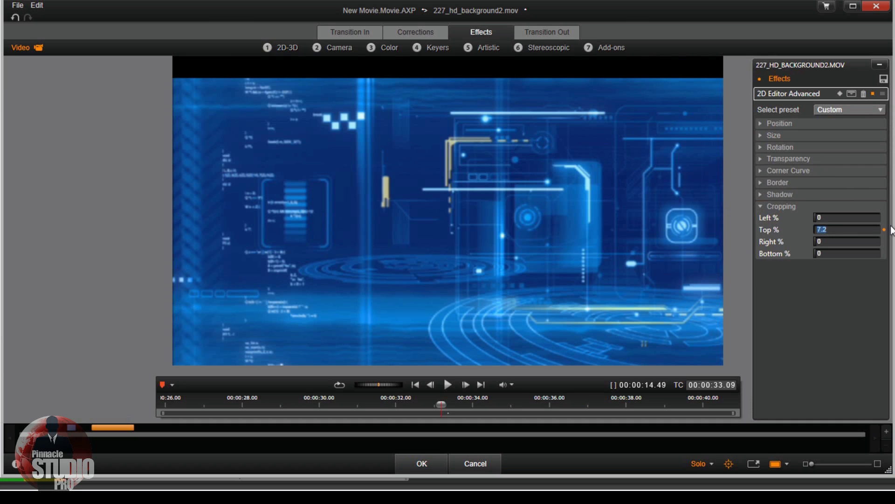
type("10")
key("Return")
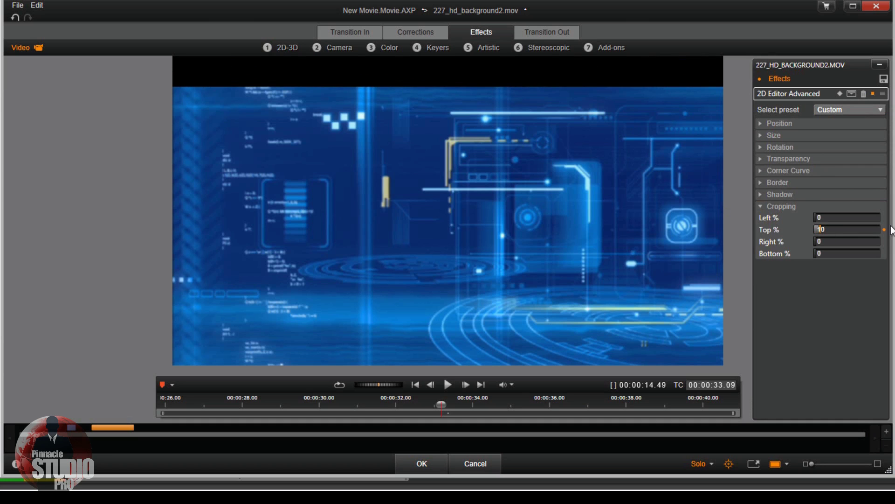
left_click(830, 254)
type("10")
key("Return")
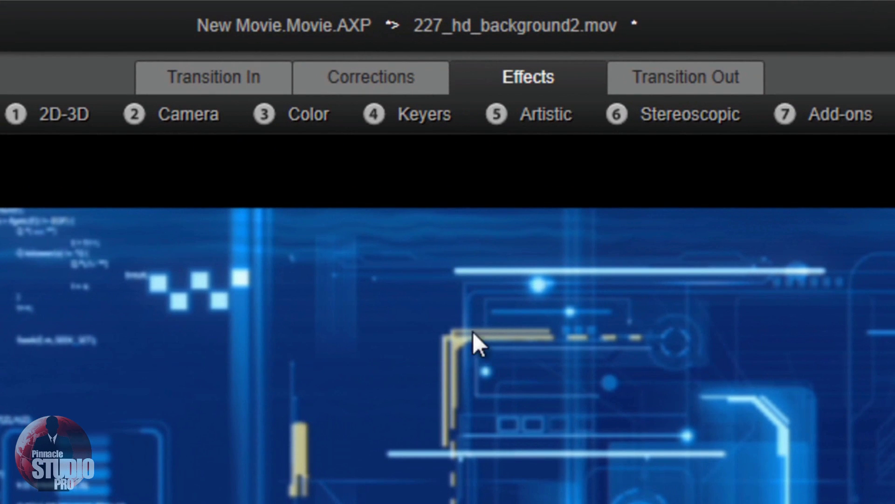
mouse_move(379, 78)
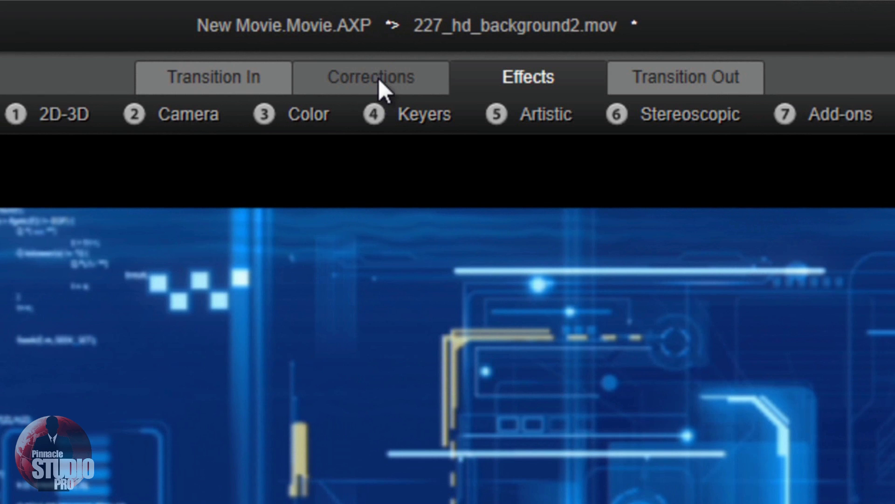
left_click(379, 78)
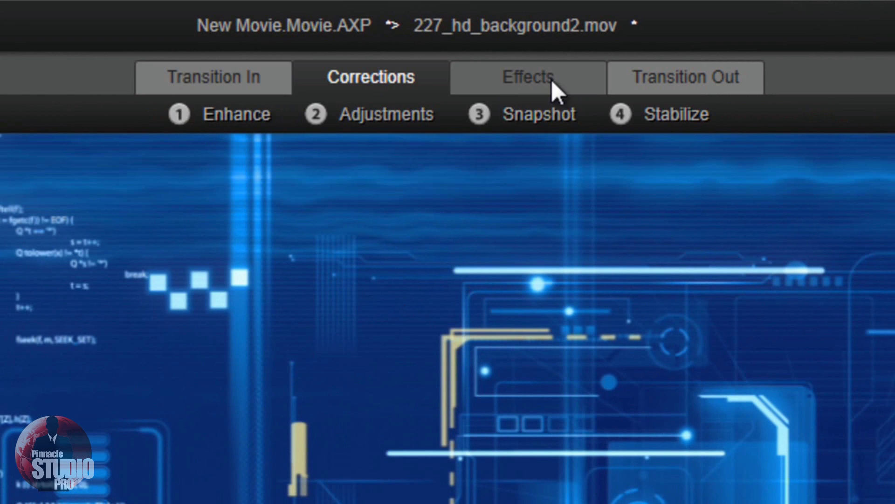
left_click(551, 79)
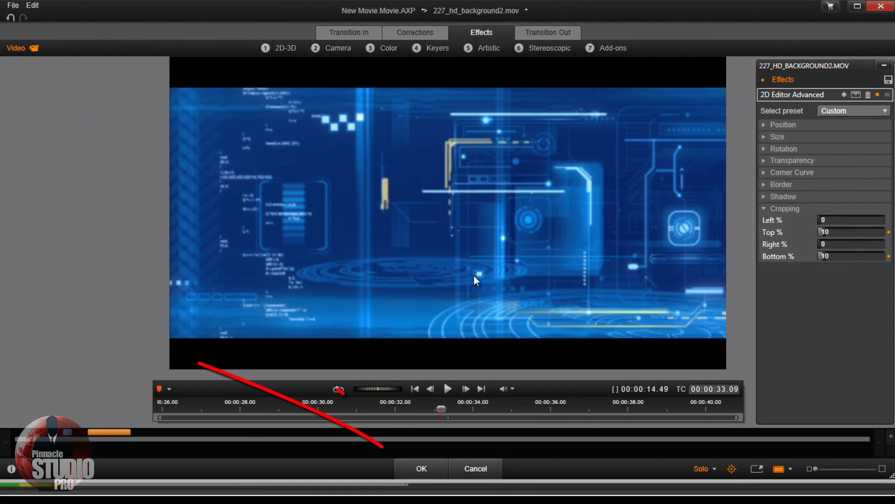
Confirm the Effects Editor with OK to apply the crop and return to the Movie timeline.
left_click(420, 467)
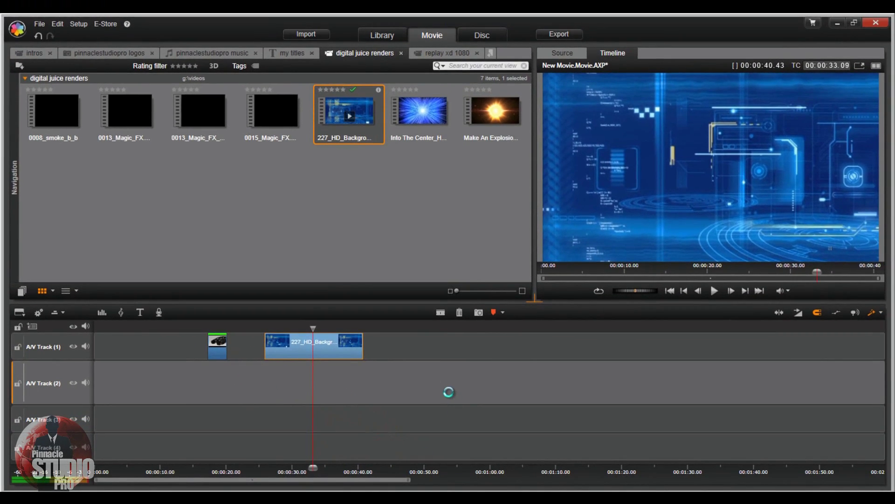